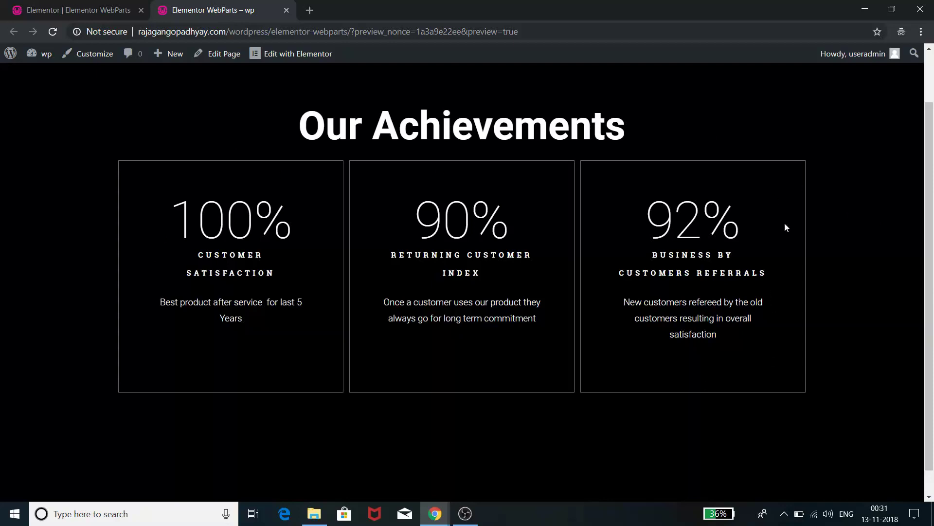
Step: Reload the site preview, then return to the Elementor editor's widget list
click(50, 33)
click(107, 16)
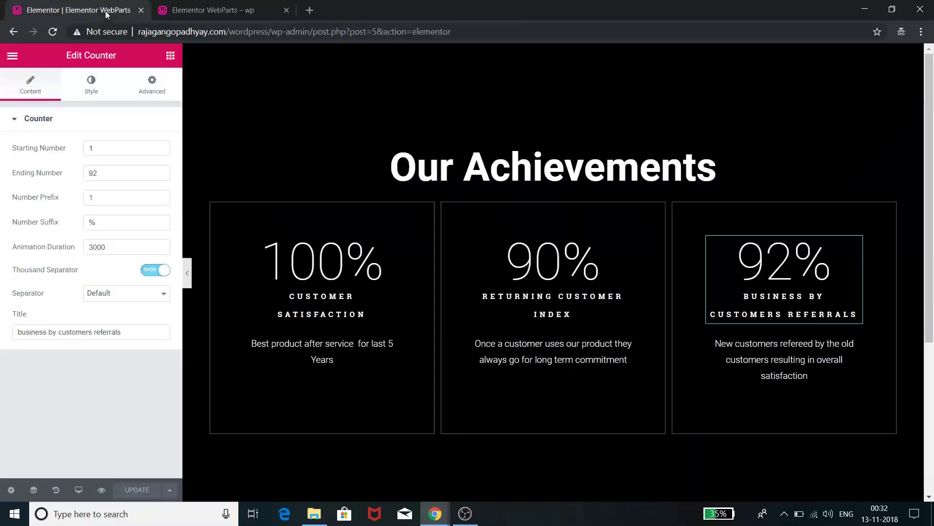
click(170, 57)
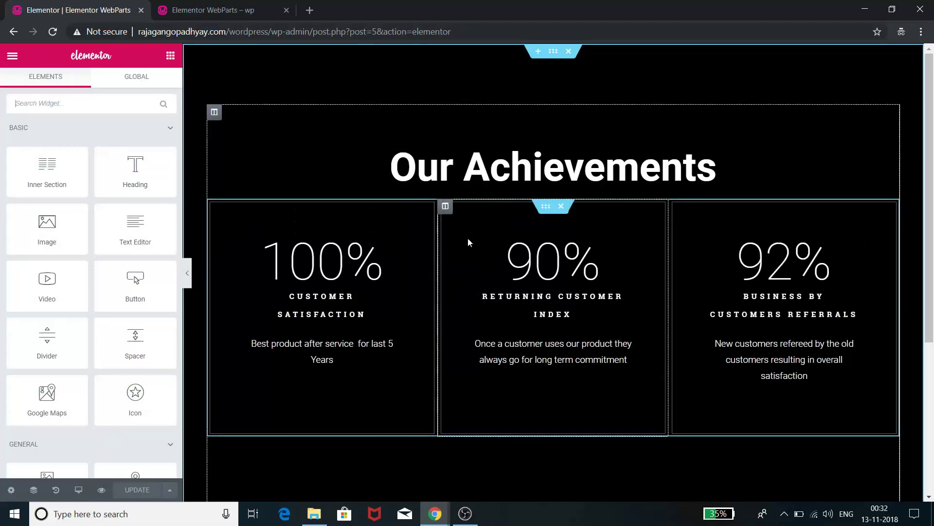
Step: Inspect the 100% counter, Our Achievements heading and spacer settings, then reopen the widget list
click(393, 242)
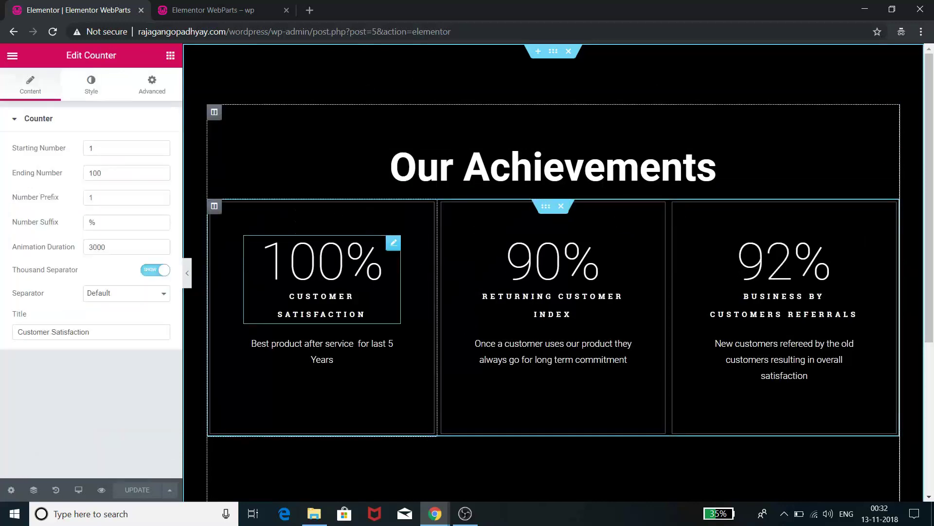
click(504, 163)
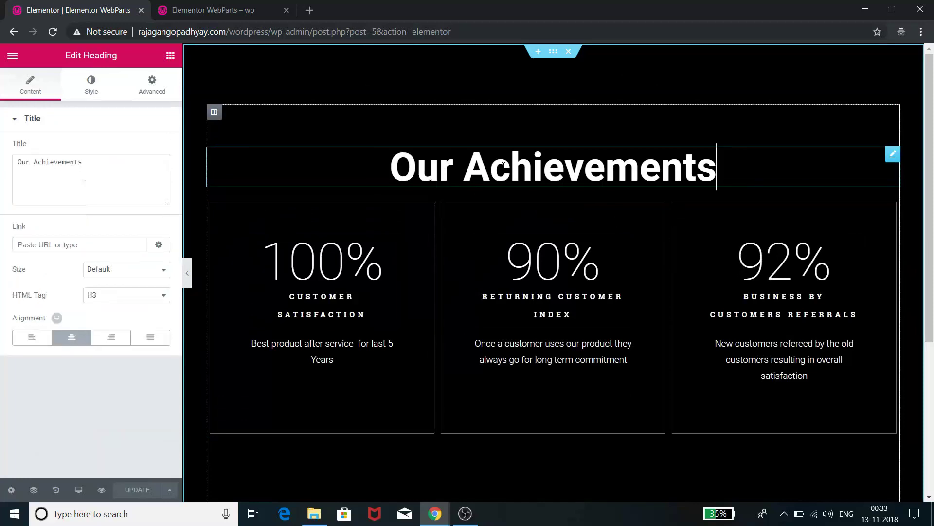
click(342, 108)
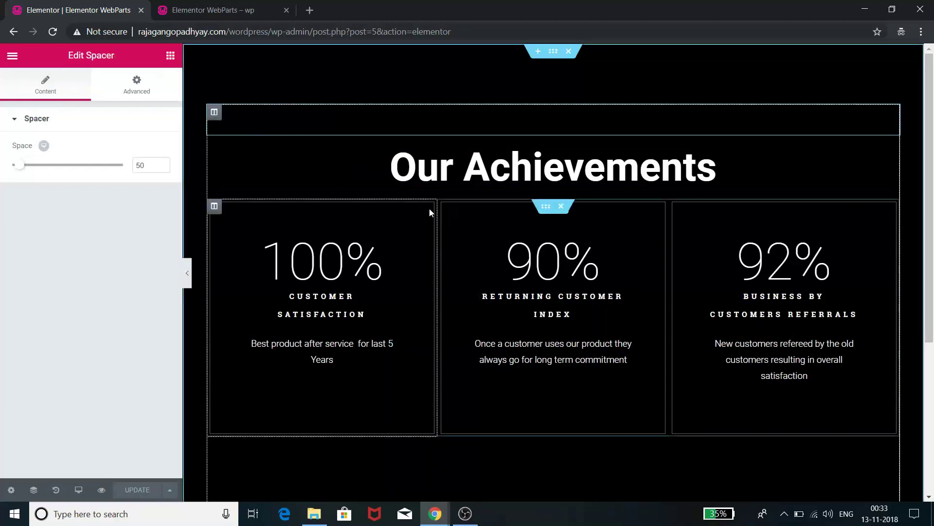
click(444, 180)
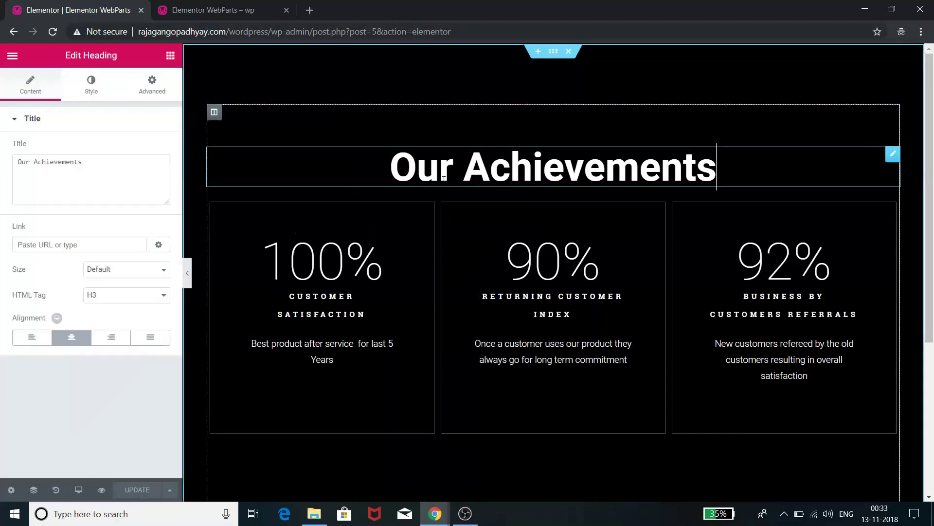
click(168, 57)
click(715, 168)
Step: Demonstrate dragging a Heading widget and a Counter widget toward the page
click(171, 55)
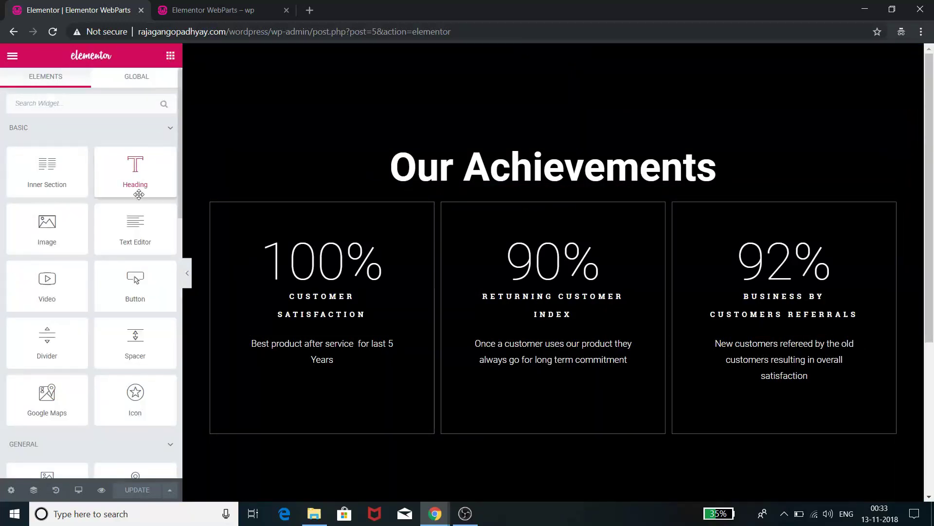
drag(139, 175, 215, 190)
scroll(116, 354, down, 6)
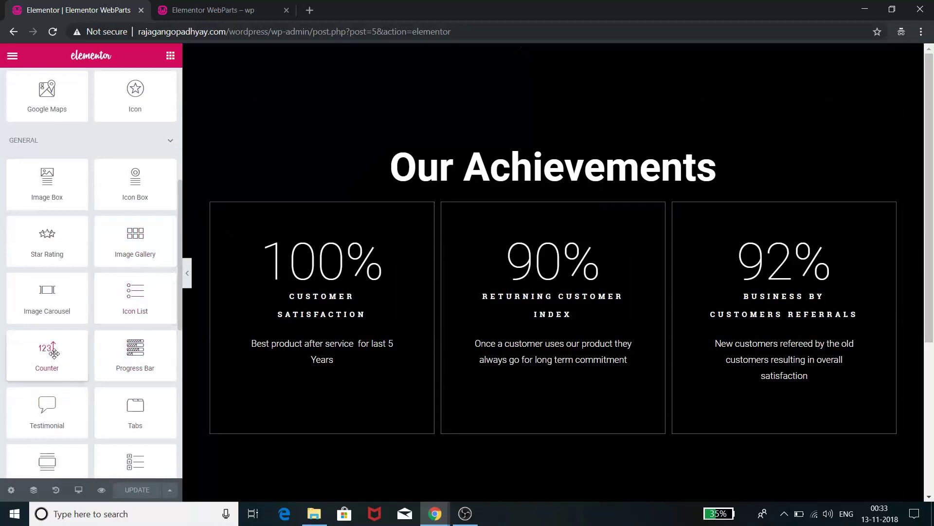
mouse_move(55, 354)
mouse_down()
mouse_move(280, 321)
mouse_move(341, 263)
mouse_move(10, 331)
mouse_move(64, 358)
mouse_up()
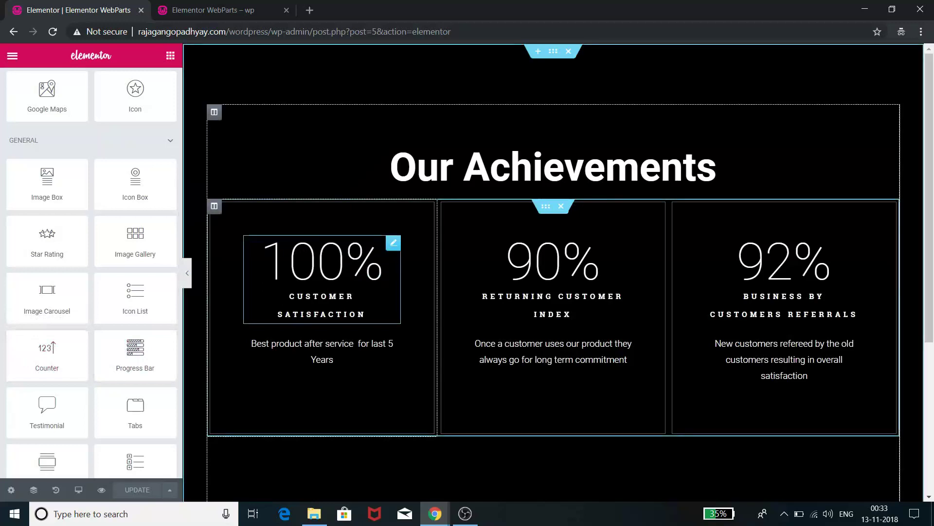
Step: Check the 100% counter and its text below, then scroll down to the empty new-section area
click(325, 276)
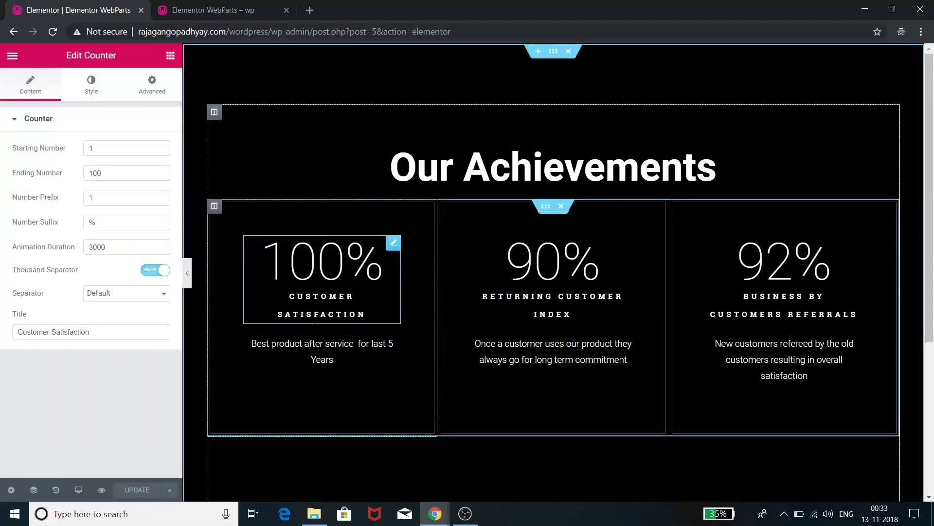
click(322, 351)
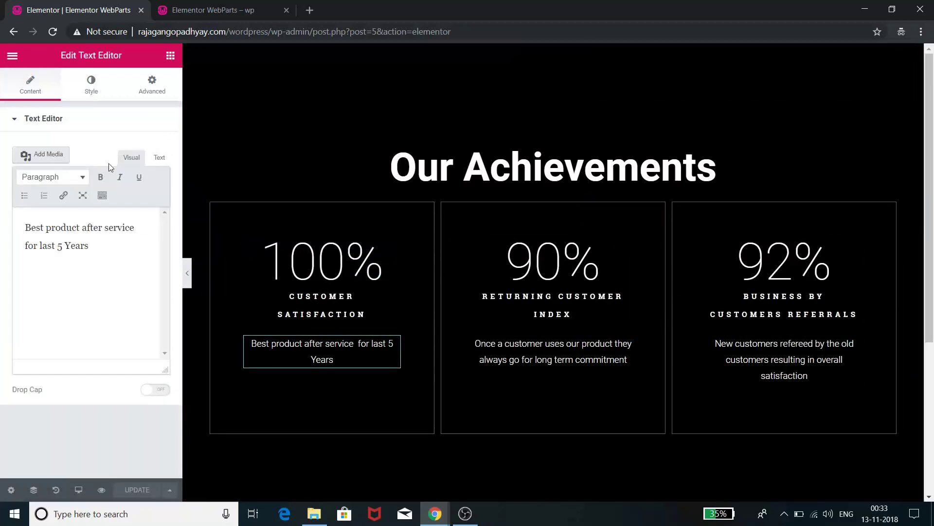
click(169, 58)
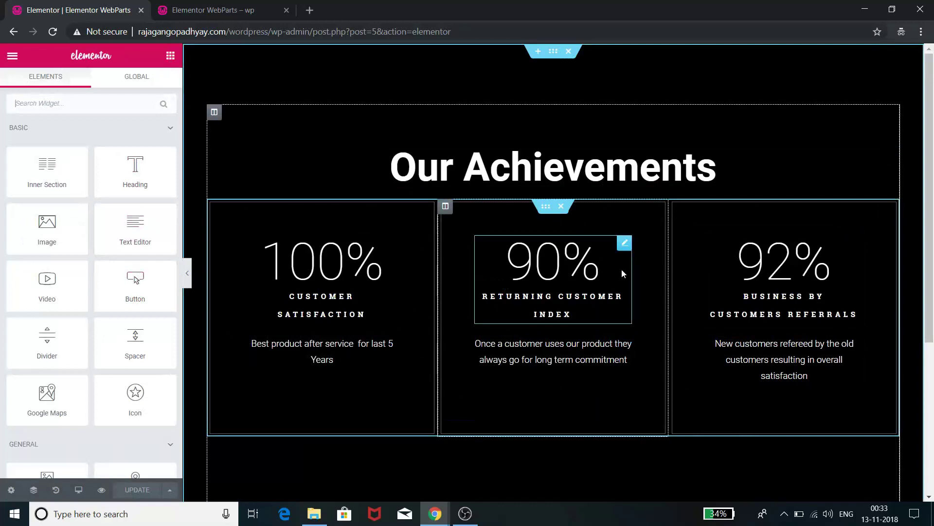
scroll(566, 226, down, 3)
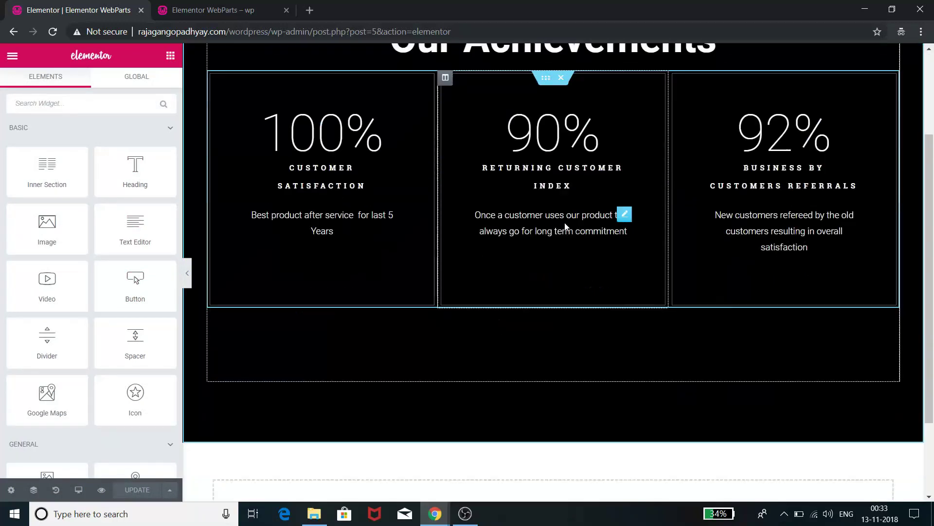
scroll(566, 226, down, 3)
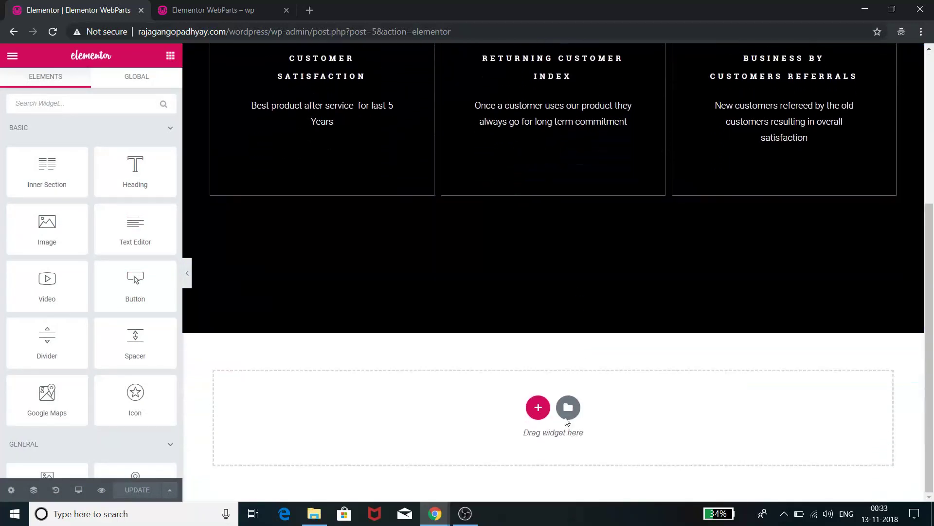
Step: Browse the template library's Blocks and preview the dark Creative Charts block
click(568, 408)
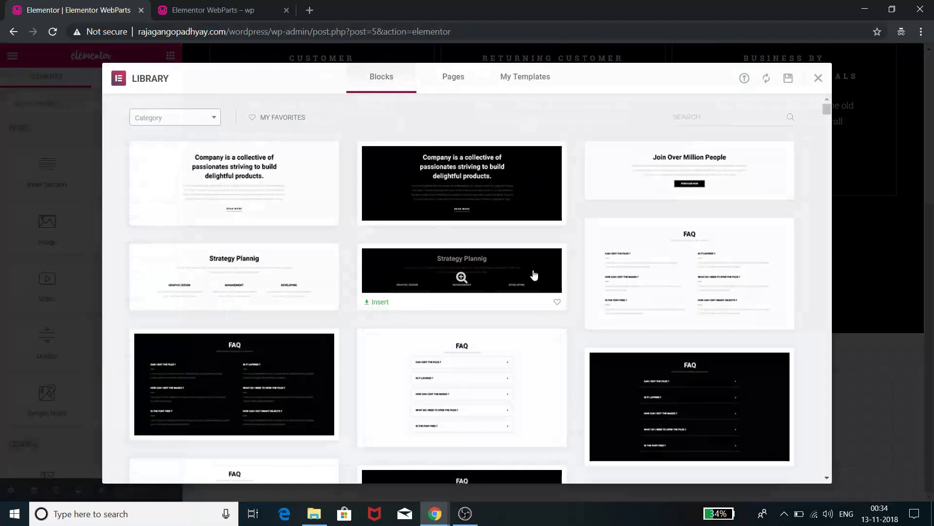
scroll(535, 274, down, 10)
scroll(537, 276, down, 10)
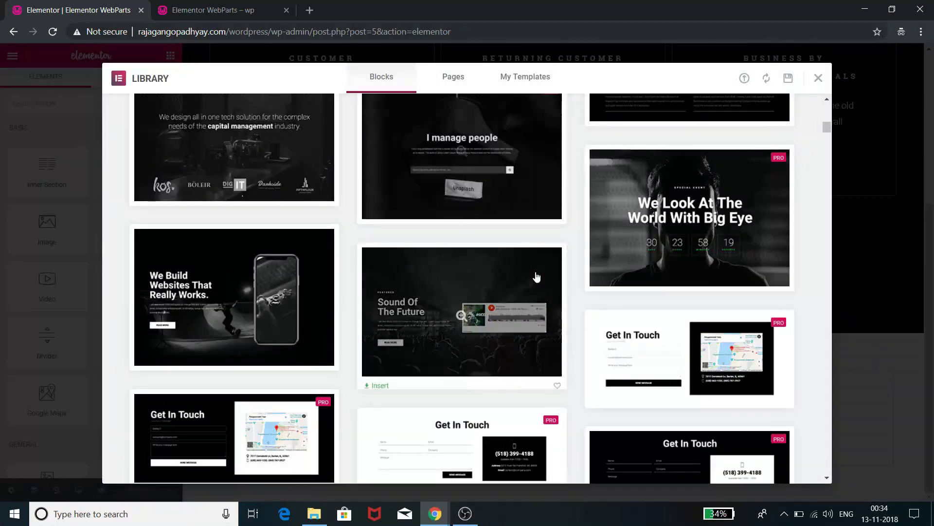
scroll(535, 273, up, 1)
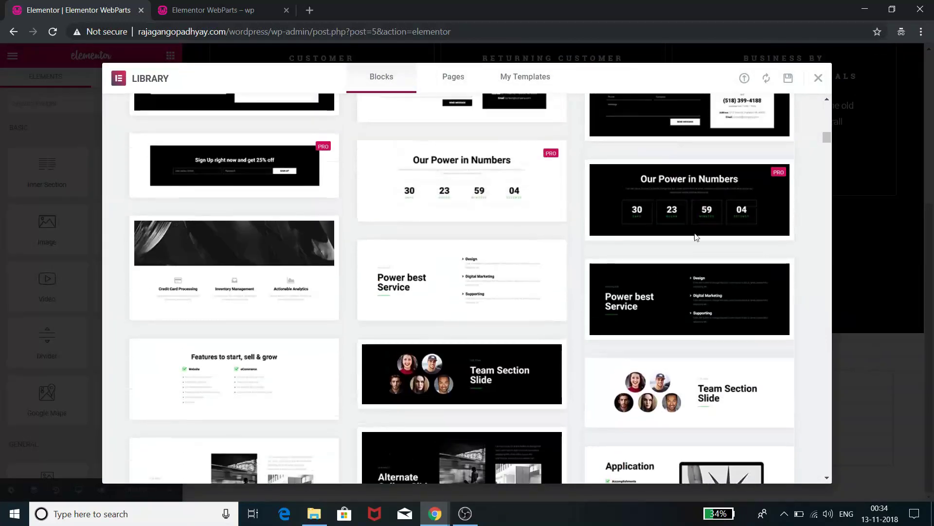
scroll(635, 306, down, 6)
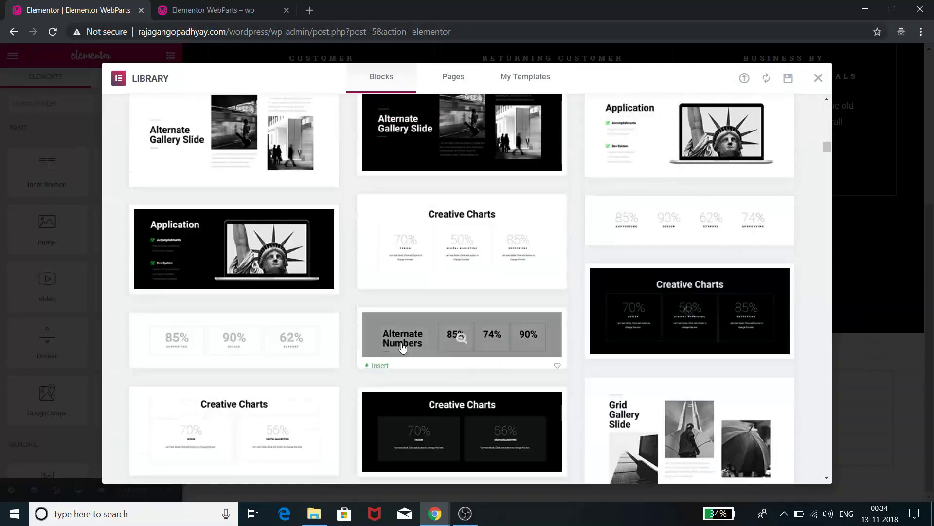
scroll(696, 292, up, 6)
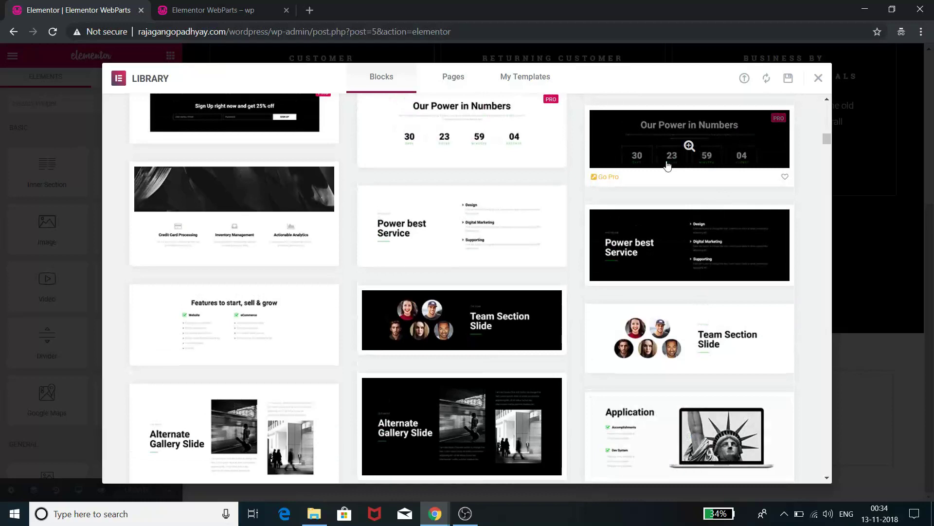
scroll(765, 233, down, 8)
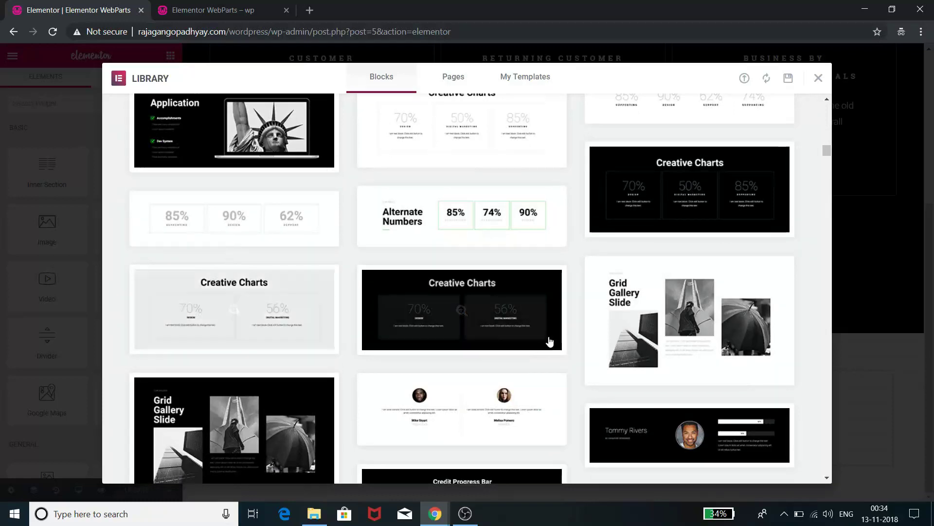
click(478, 318)
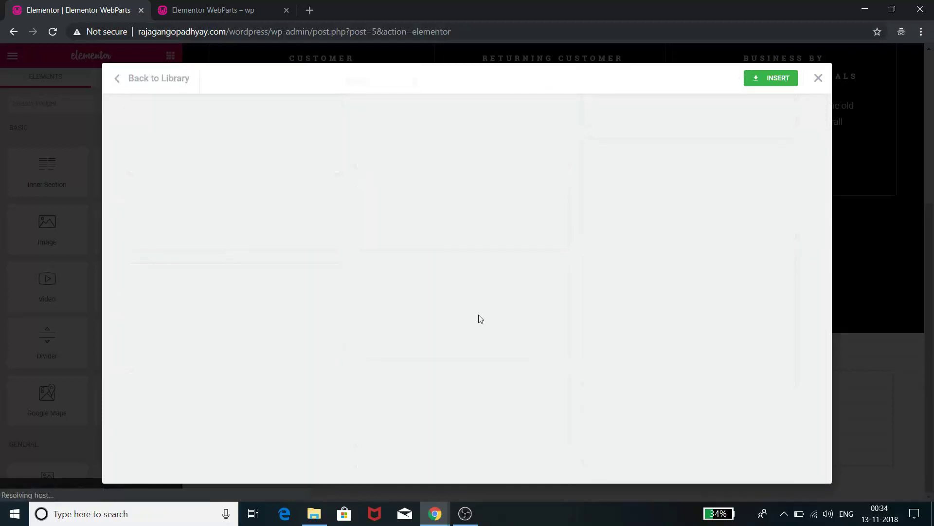
Step: Insert the Creative Charts block with 70% Design and 56% Digital Marketing, then clear its heading
click(777, 81)
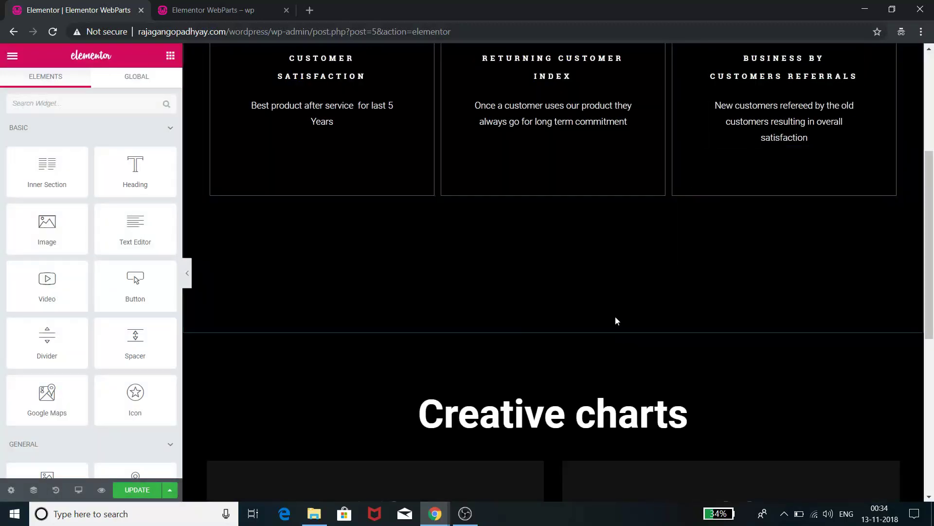
scroll(615, 316, down, 5)
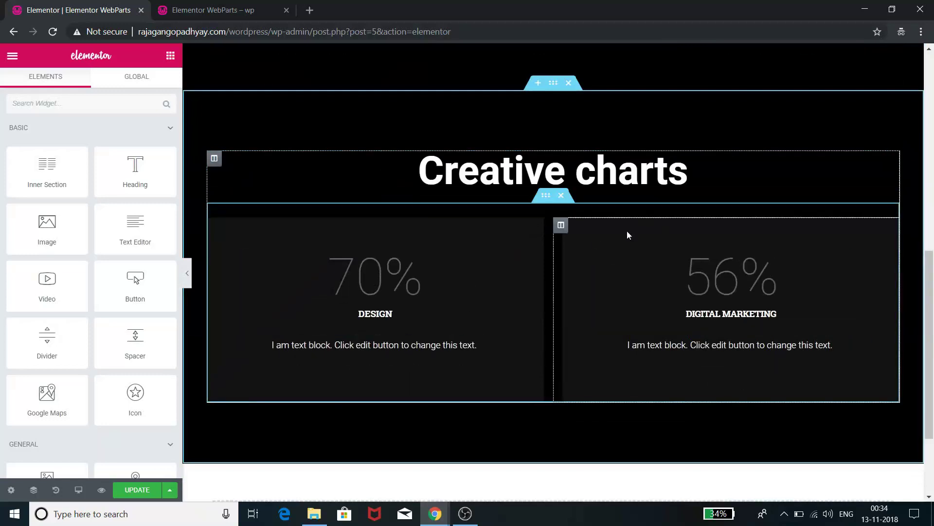
click(690, 174)
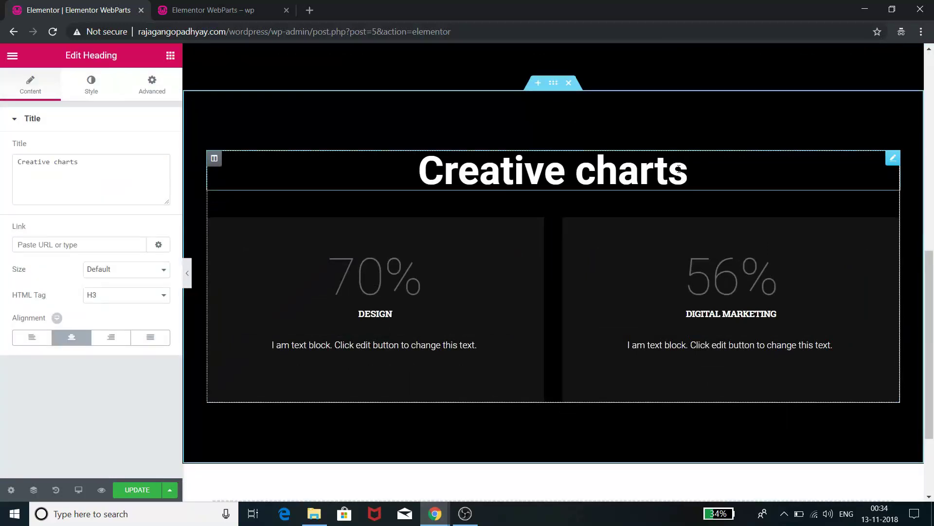
key(BackSpace)
key(BackSpace)
key(BackSpace)
key(BackSpace)
key(BackSpace)
key(BackSpace)
key(BackSpace)
key(BackSpace)
key(BackSpace)
key(BackSpace)
key(BackSpace)
key(BackSpace)
key(BackSpace)
key(BackSpace)
key(BackSpace)
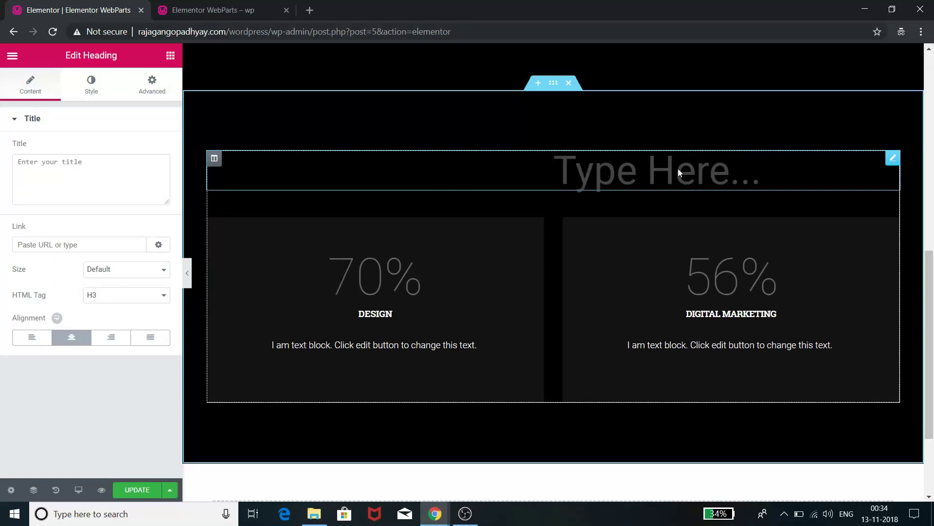
Step: Enter 'My Data' as the heading above the Design and Digital Marketing counters
text(M)
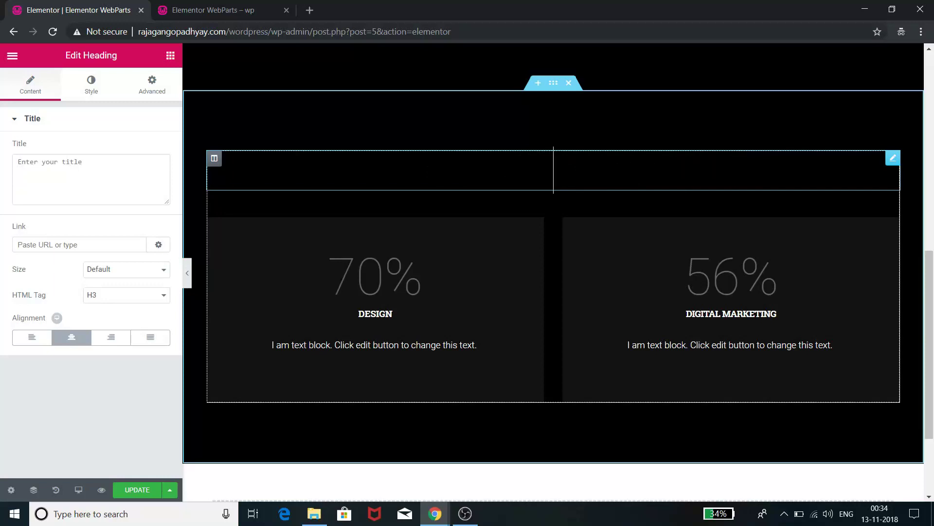
text(y)
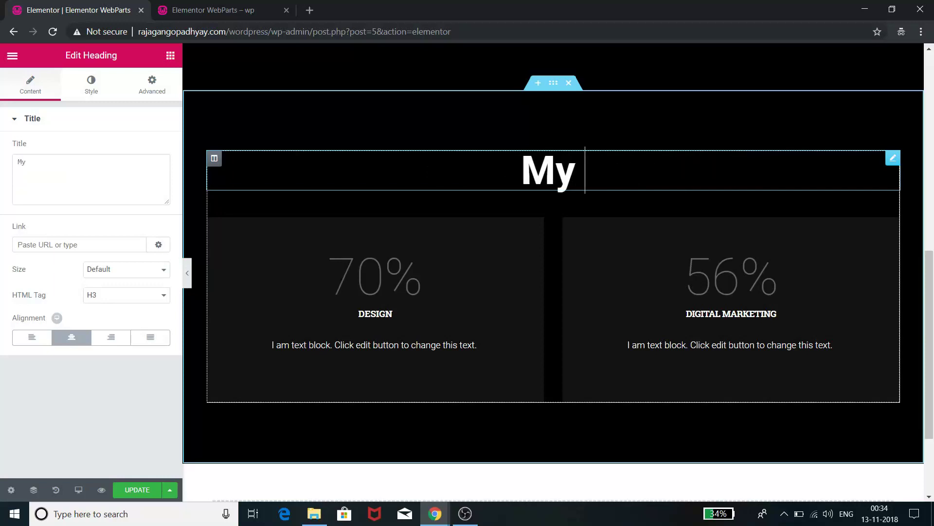
text( D)
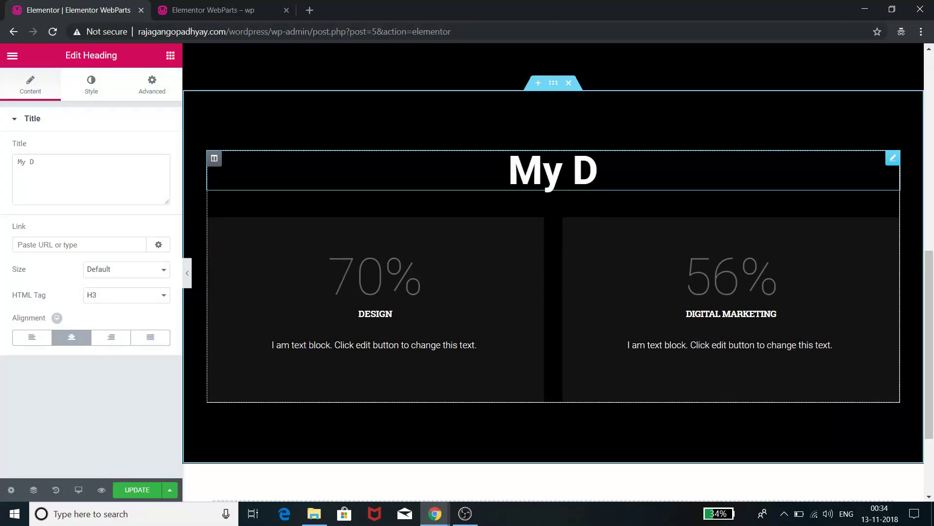
text(ata)
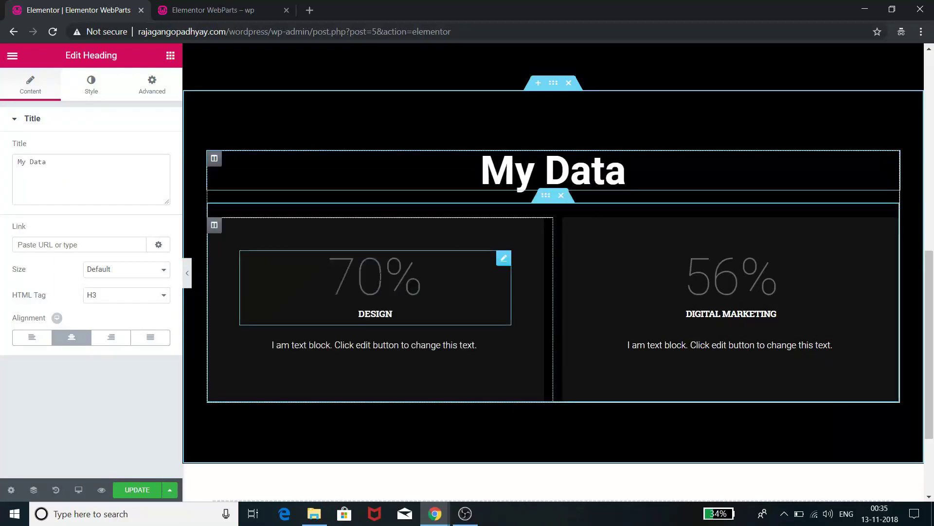
Step: Change the Design counter's ending number from 70 to 90 and its animation duration to 2100
click(428, 299)
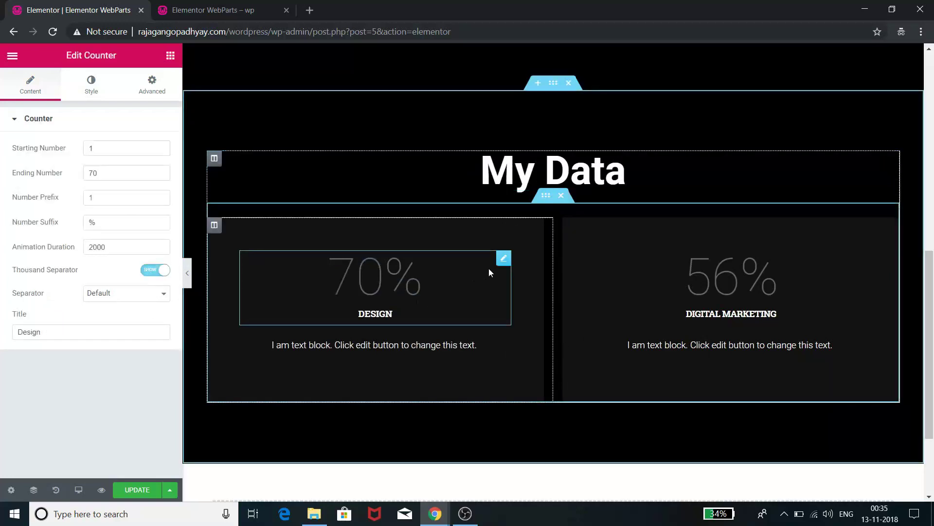
click(109, 172)
key(BackSpace)
key(BackSpace)
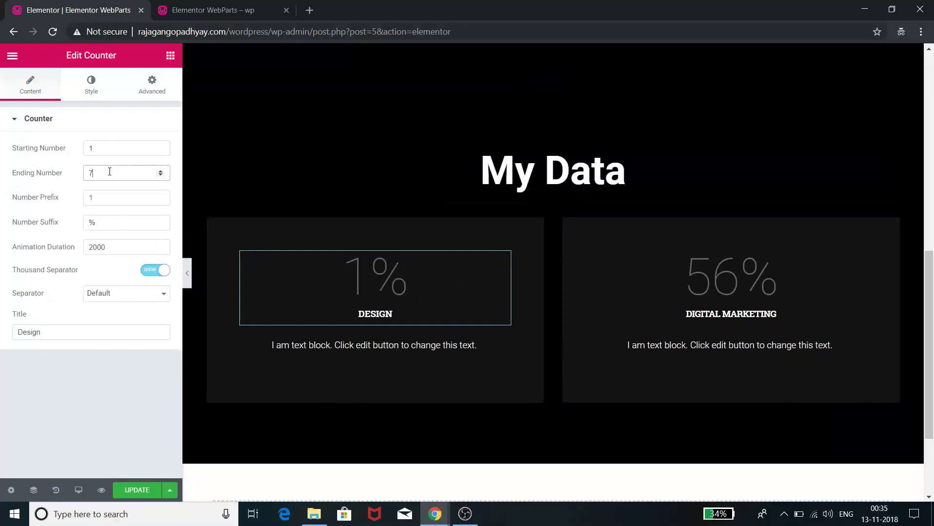
text(90)
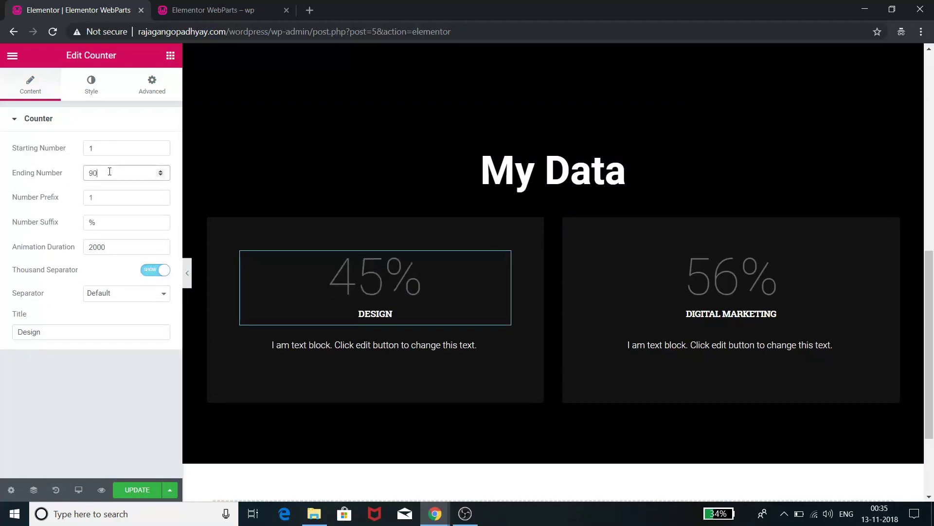
click(96, 247)
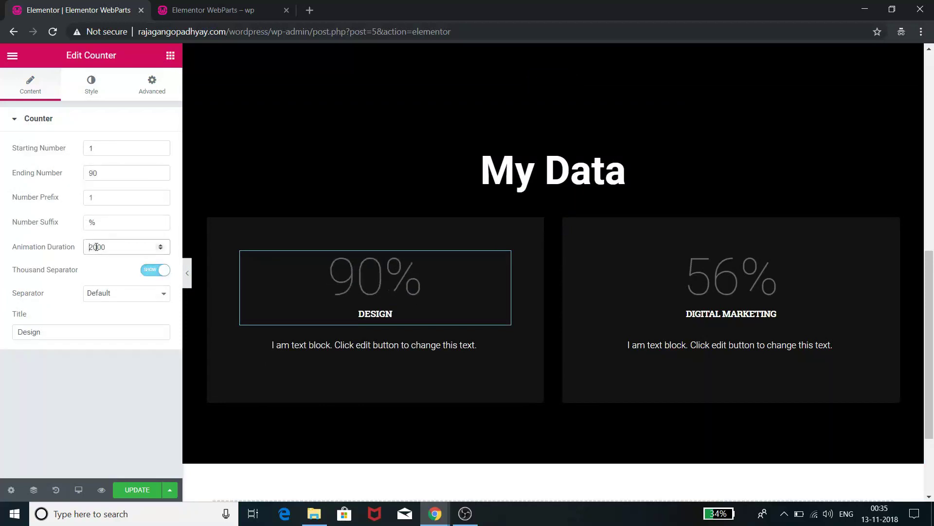
click(160, 245)
click(369, 344)
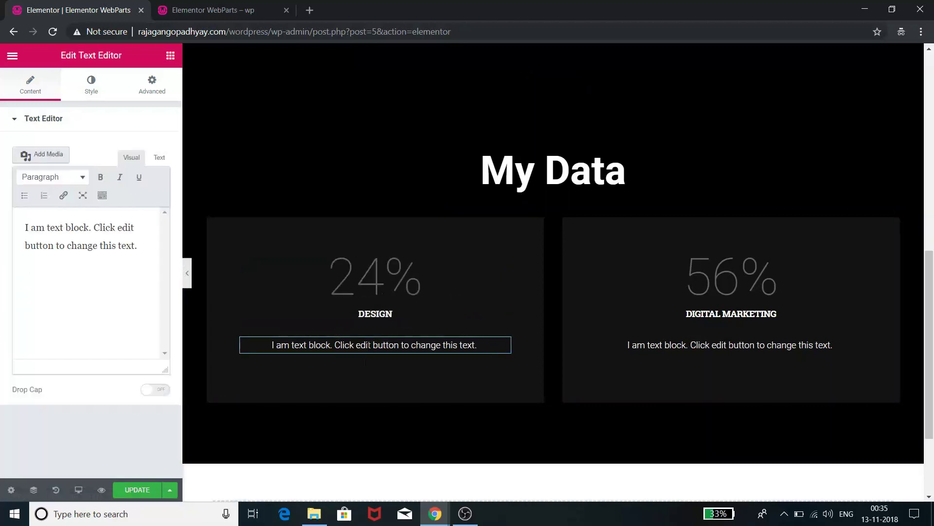
click(375, 287)
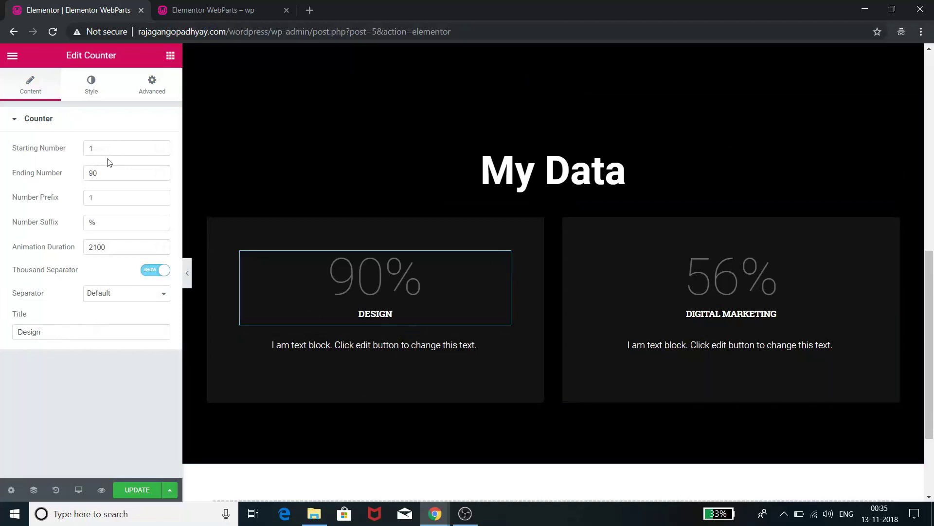
Step: Set the 90% Design counter's number colour to white
click(98, 91)
click(156, 150)
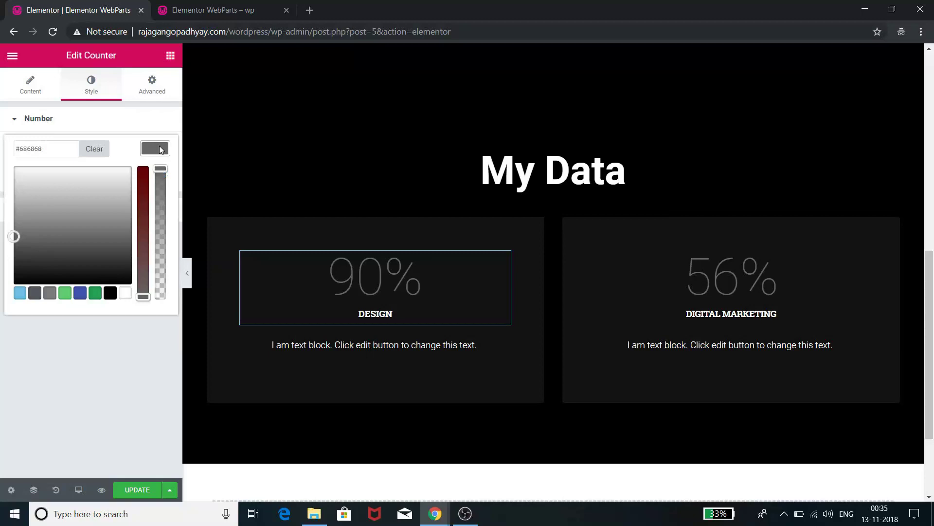
click(126, 293)
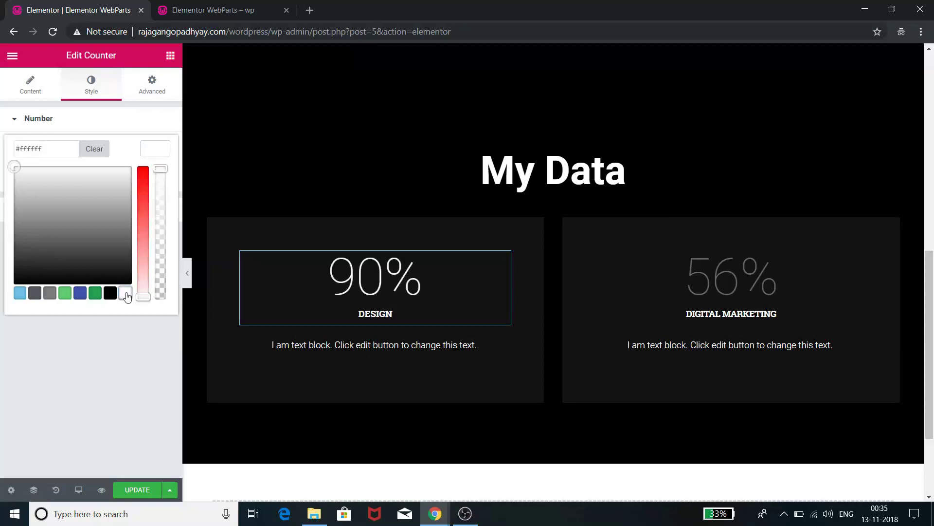
click(80, 294)
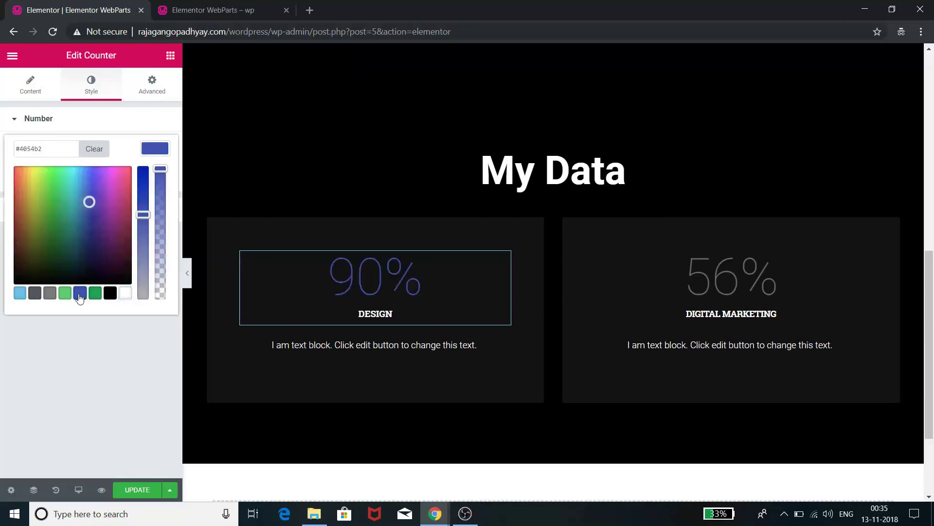
click(125, 293)
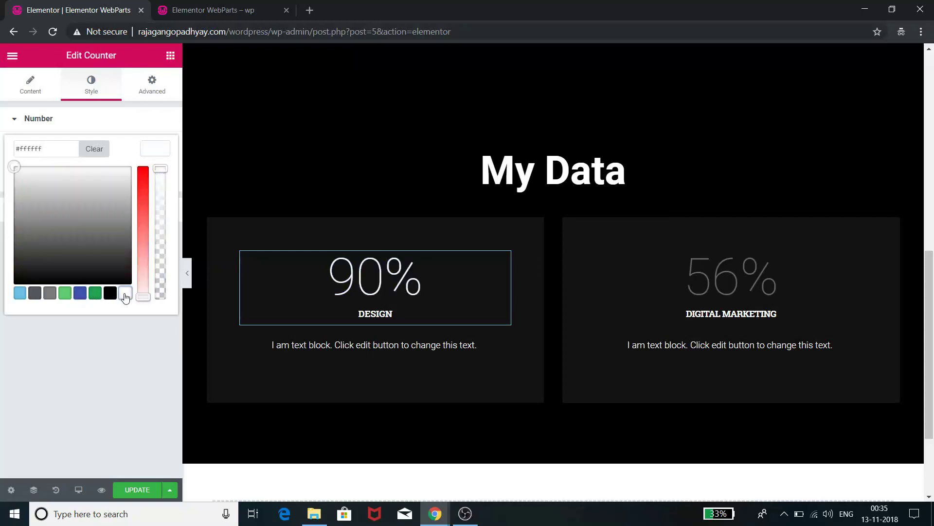
click(154, 148)
Step: Set the 56% Digital Marketing number colour to white and save the page with Update
click(859, 258)
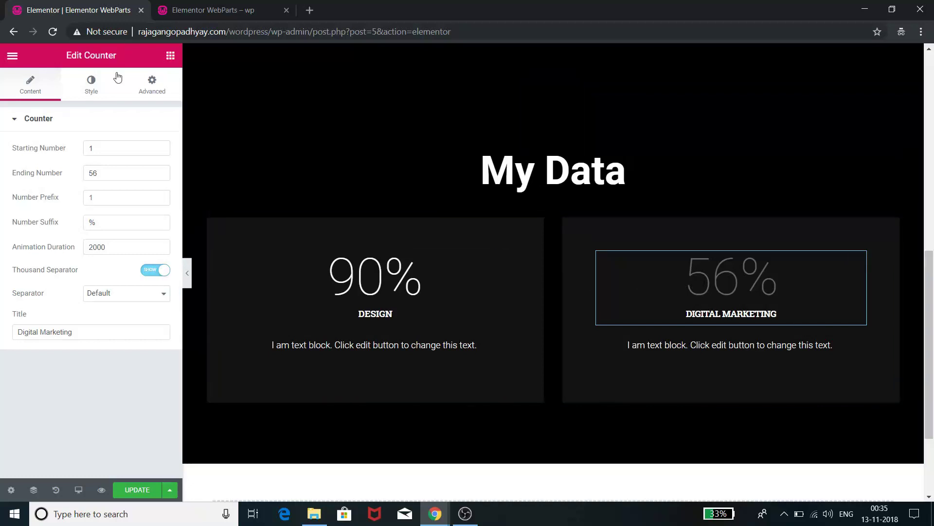
click(92, 94)
click(155, 148)
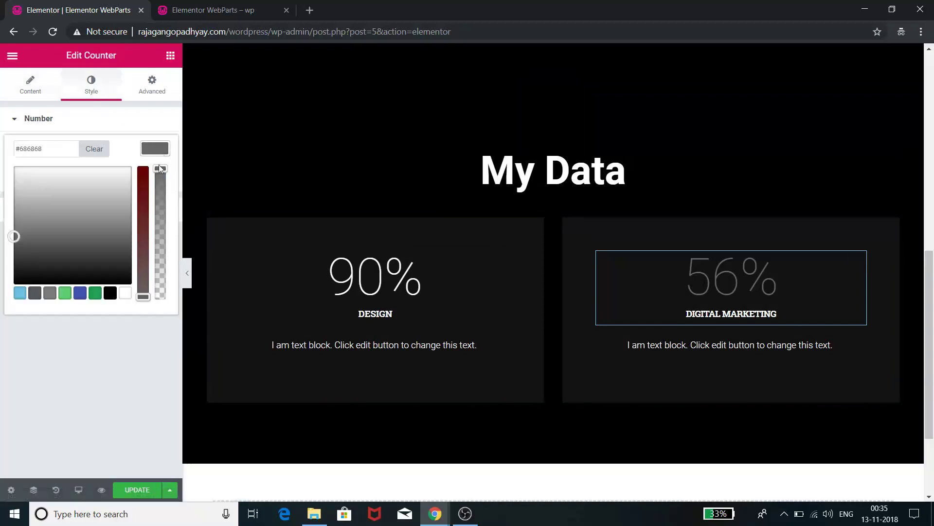
click(125, 293)
click(132, 340)
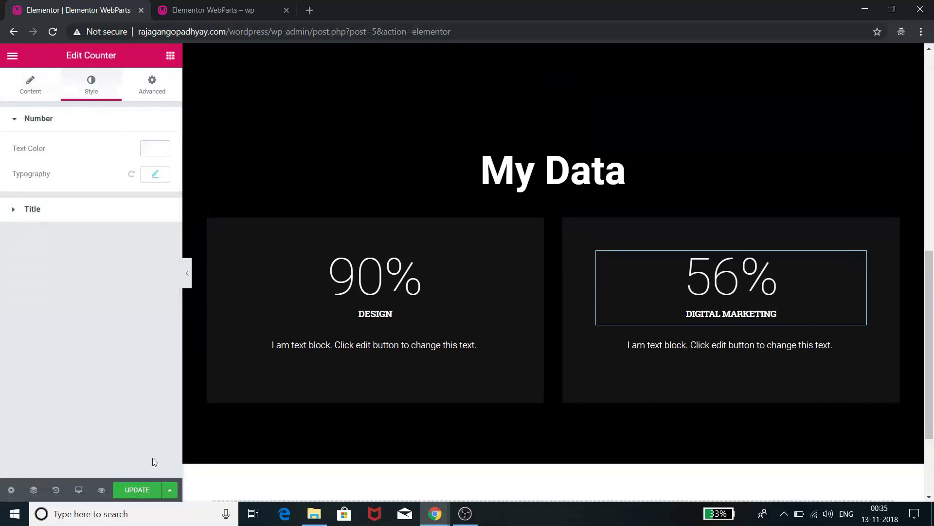
click(145, 490)
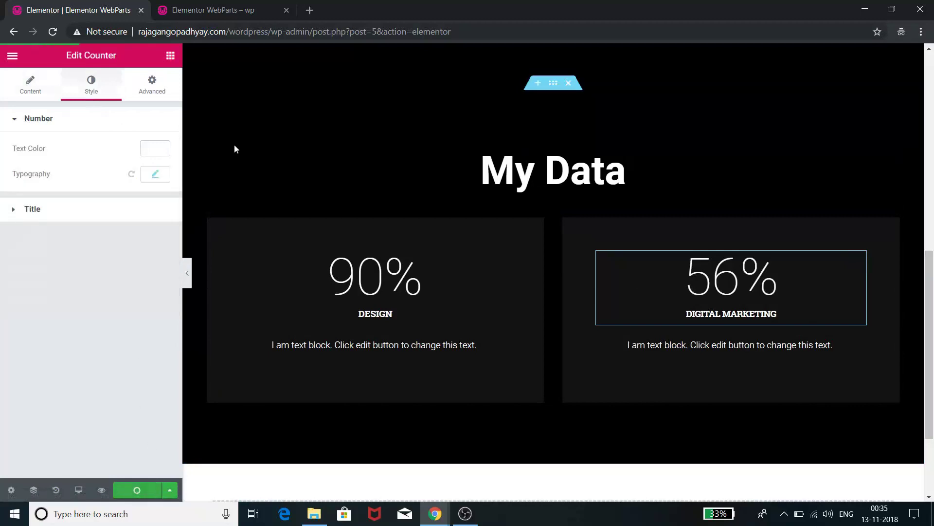
Step: Reload the live preview to show the My Data block's white 90% and 56% counters
click(246, 12)
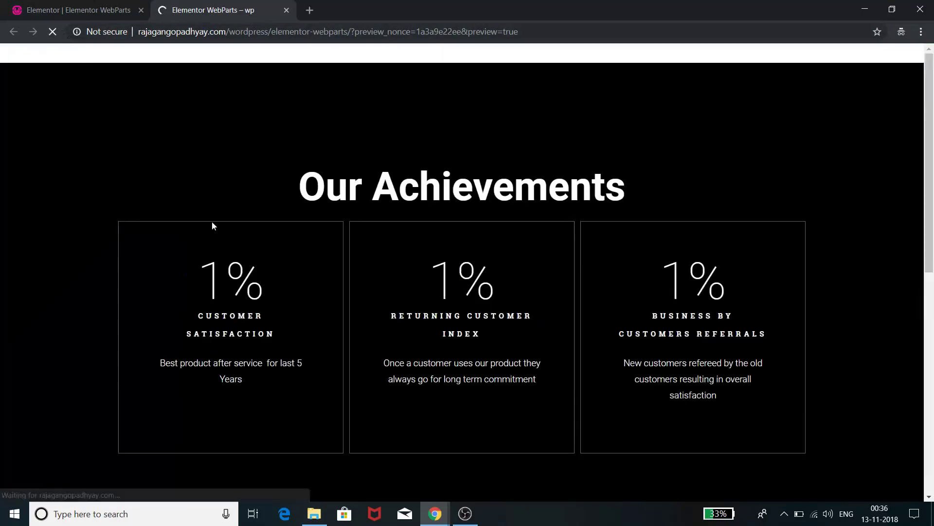
scroll(261, 253, down, 8)
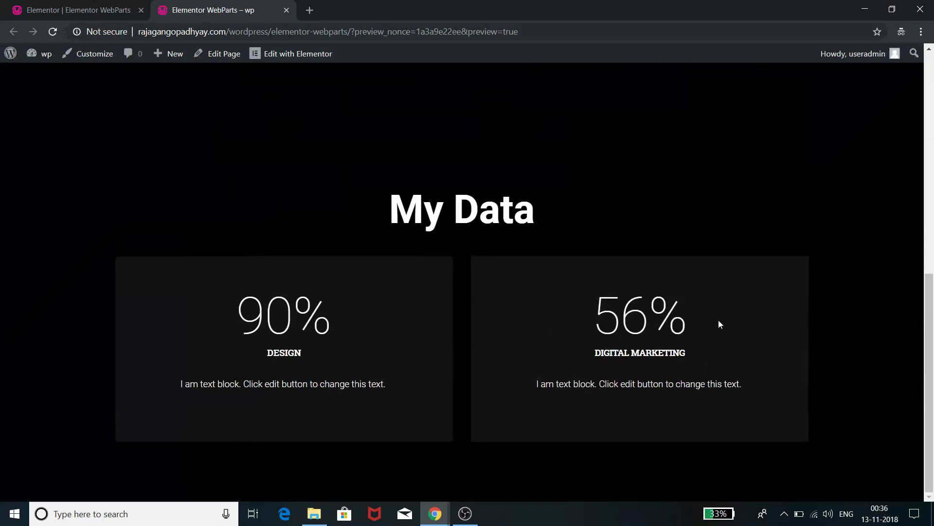
click(100, 10)
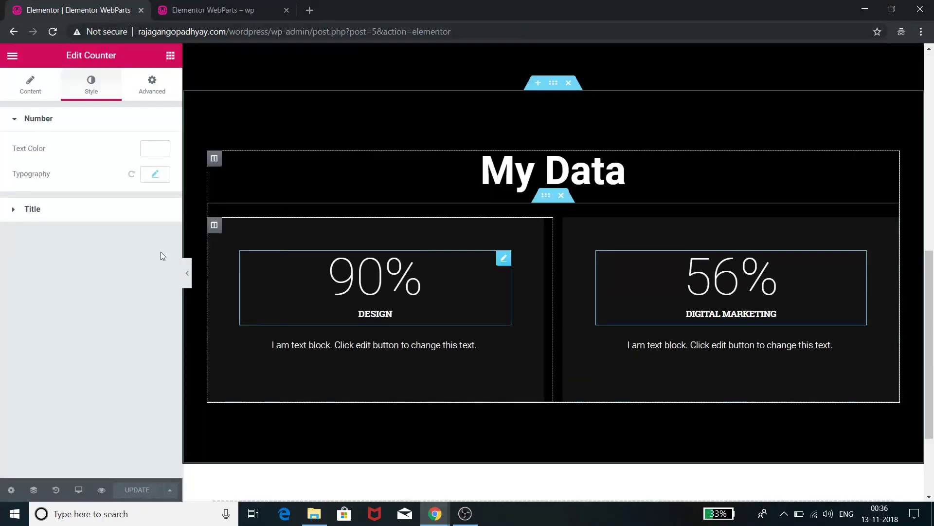
click(170, 55)
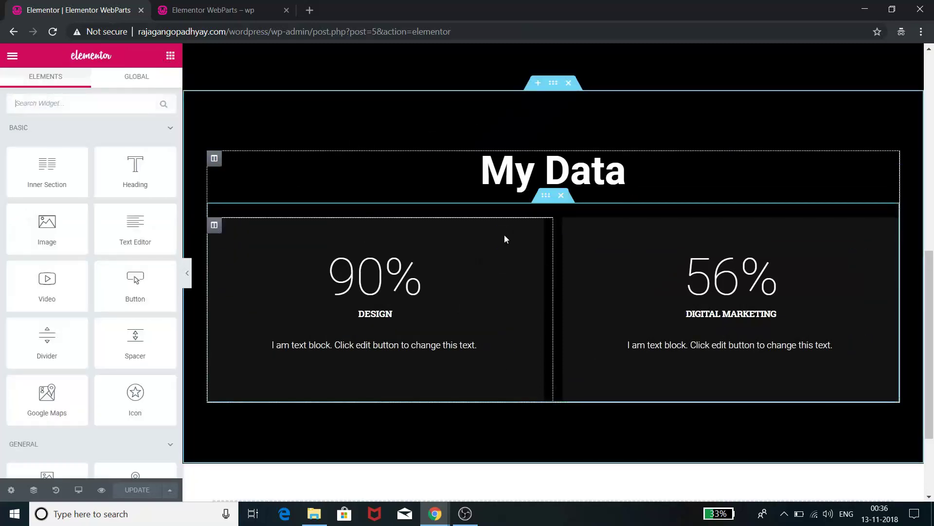
click(237, 13)
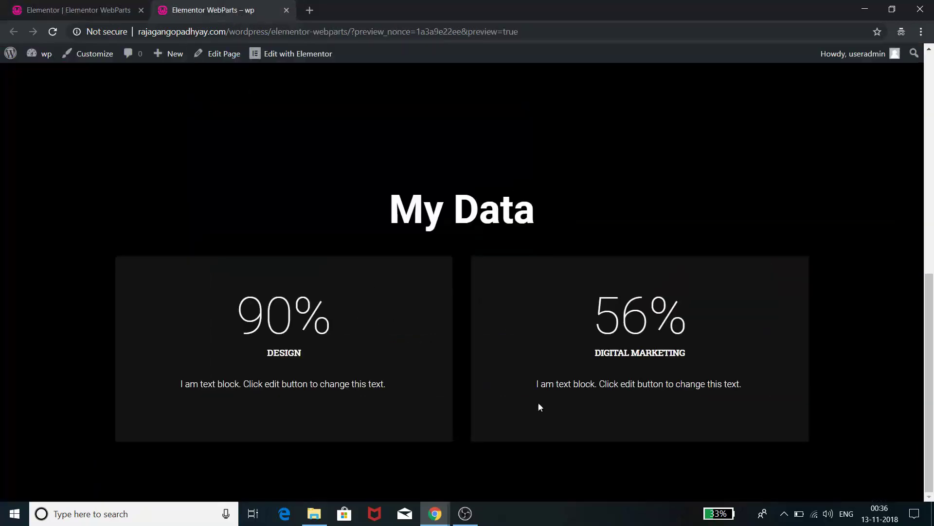
click(52, 32)
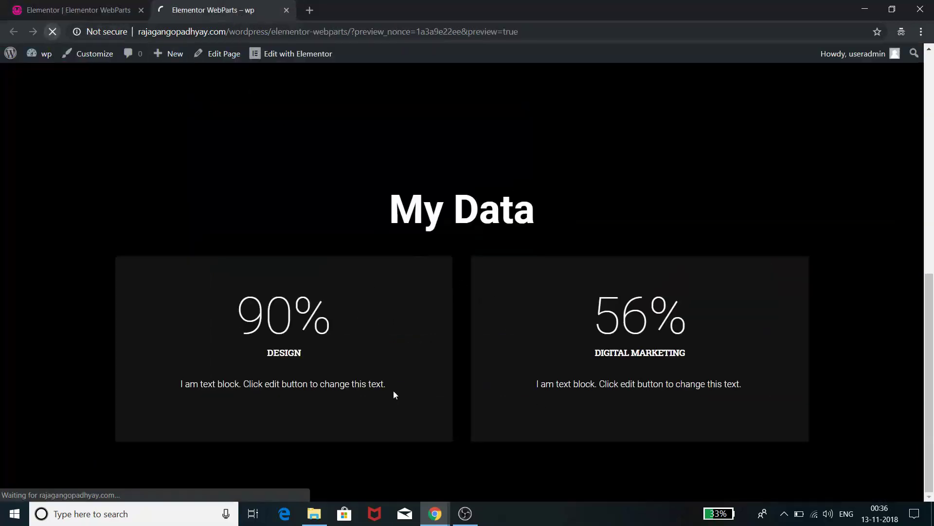